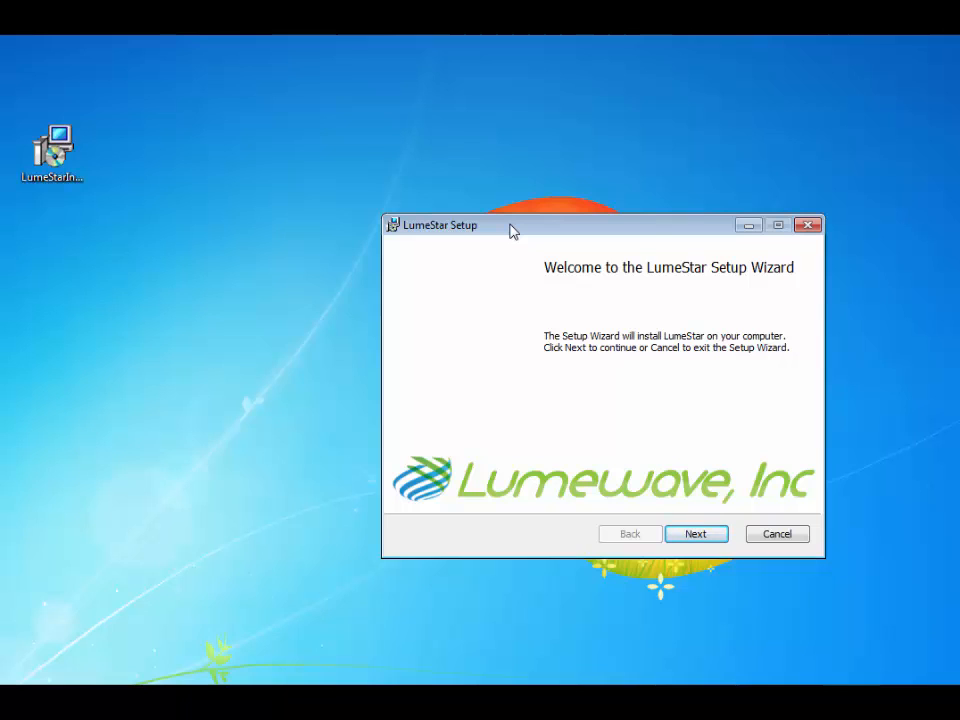
# - Accept the LumeStar license terms and reach the install folder page showing C:\Lumewave\
pyautogui.click(695, 534)
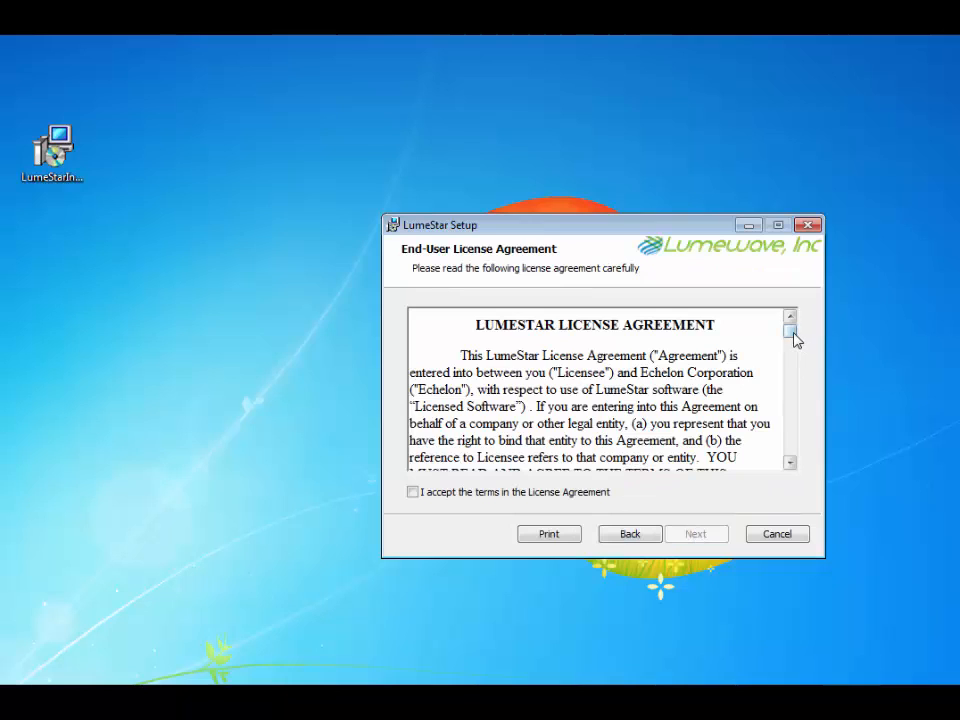
pyautogui.moveTo(793, 339); pyautogui.dragTo(792, 458)
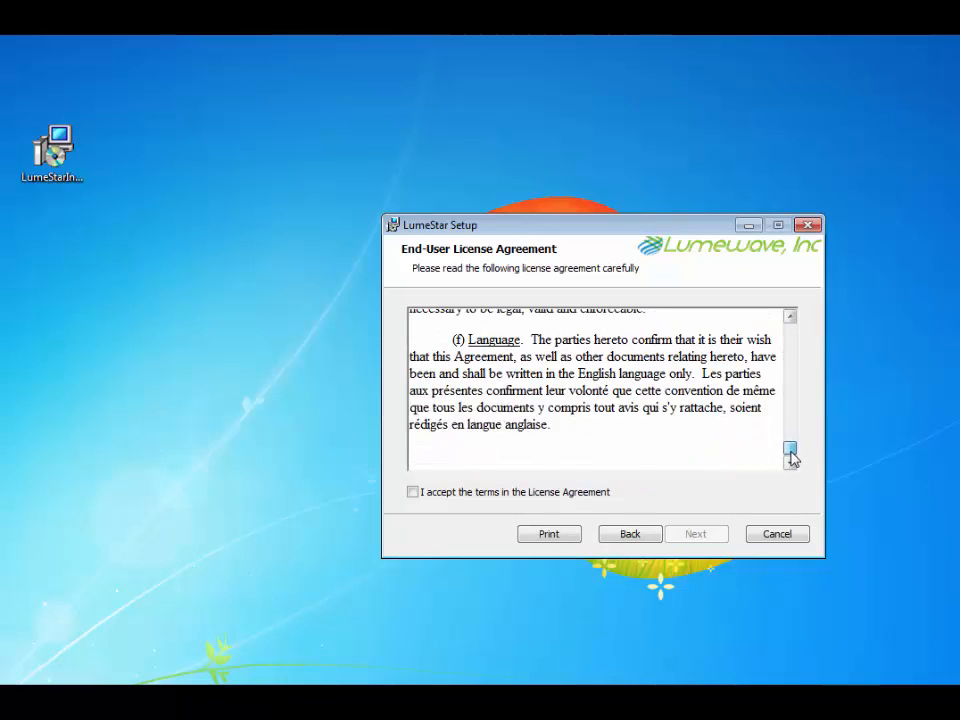
pyautogui.click(414, 494)
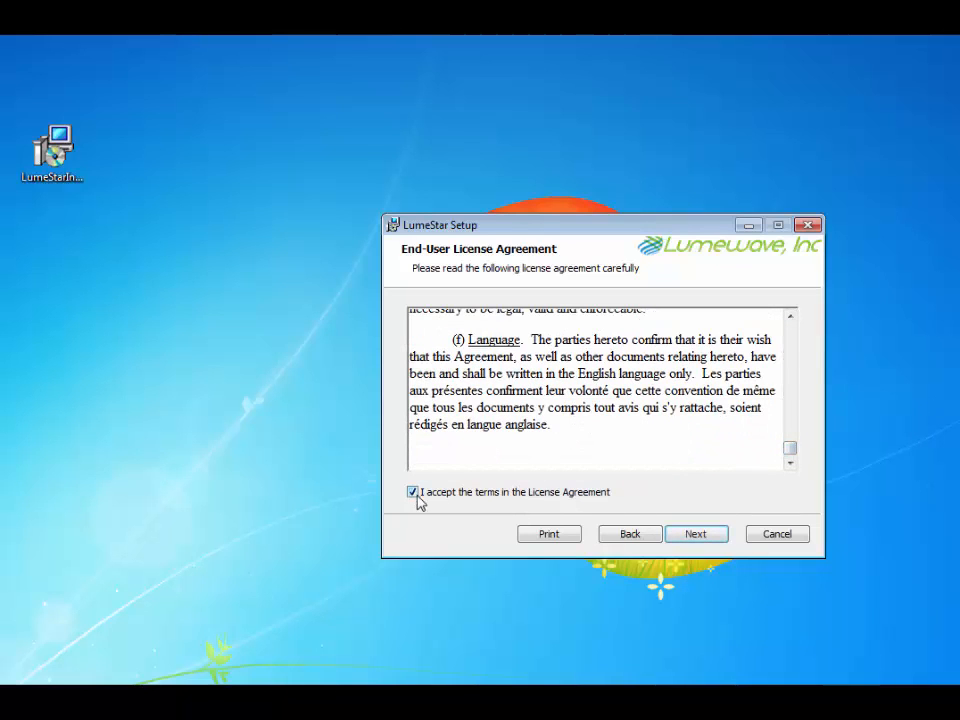
pyautogui.click(697, 534)
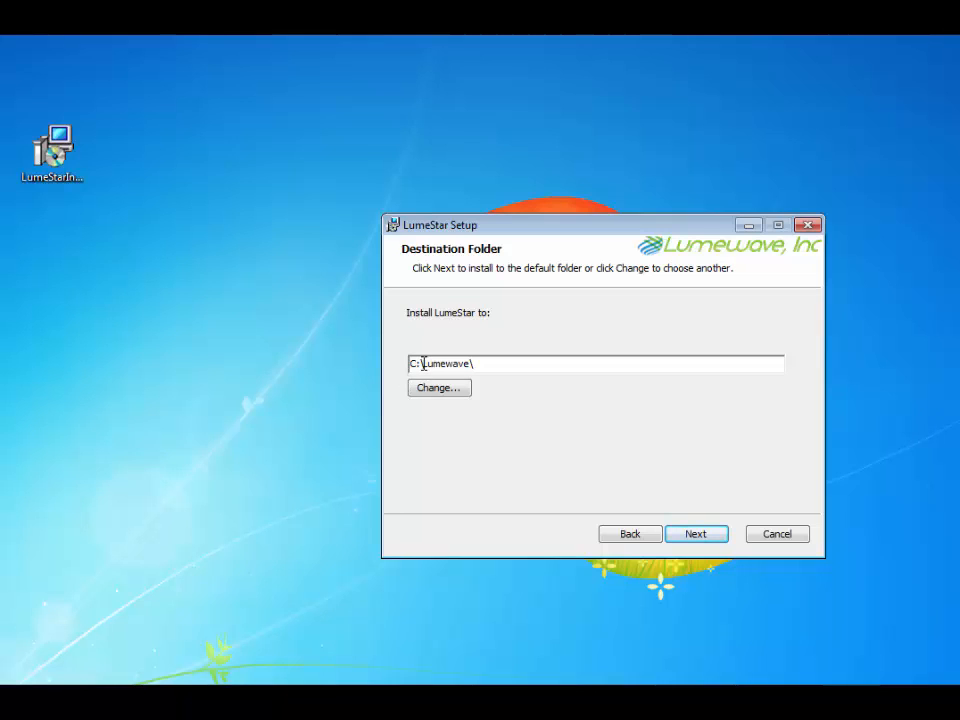
pyautogui.moveTo(424, 365); pyautogui.dragTo(476, 364)
# - Keep C:\Lumewave\ as the install folder and start installing LumeStar
pyautogui.click(502, 369)
pyautogui.click(695, 535)
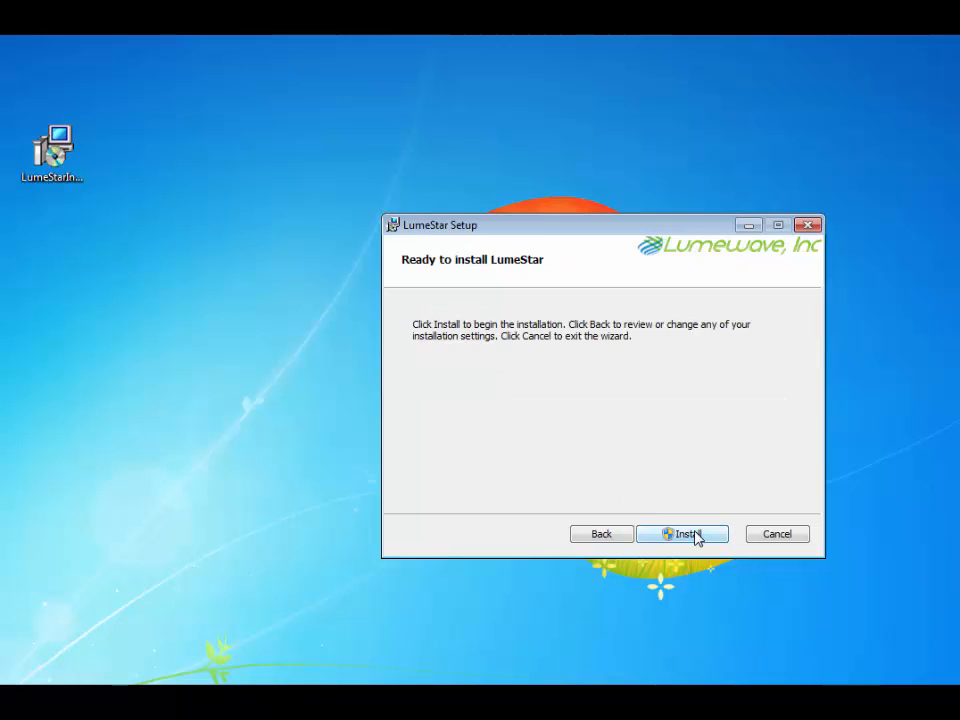
pyautogui.click(695, 535)
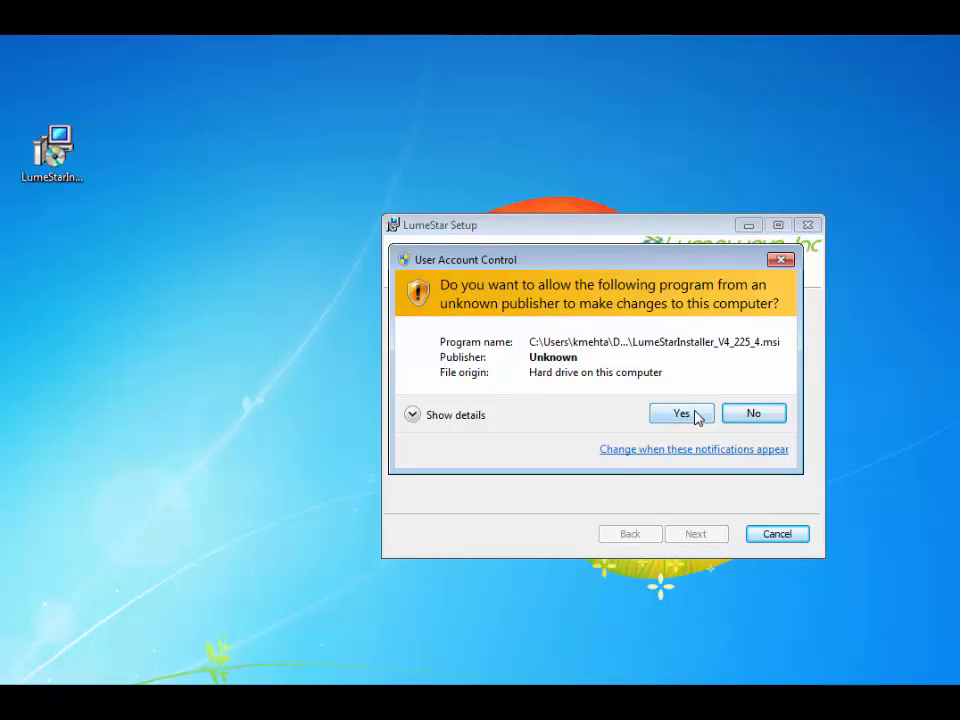
# - Allow the installer's permission prompt and finish the completed setup wizard
pyautogui.click(679, 419)
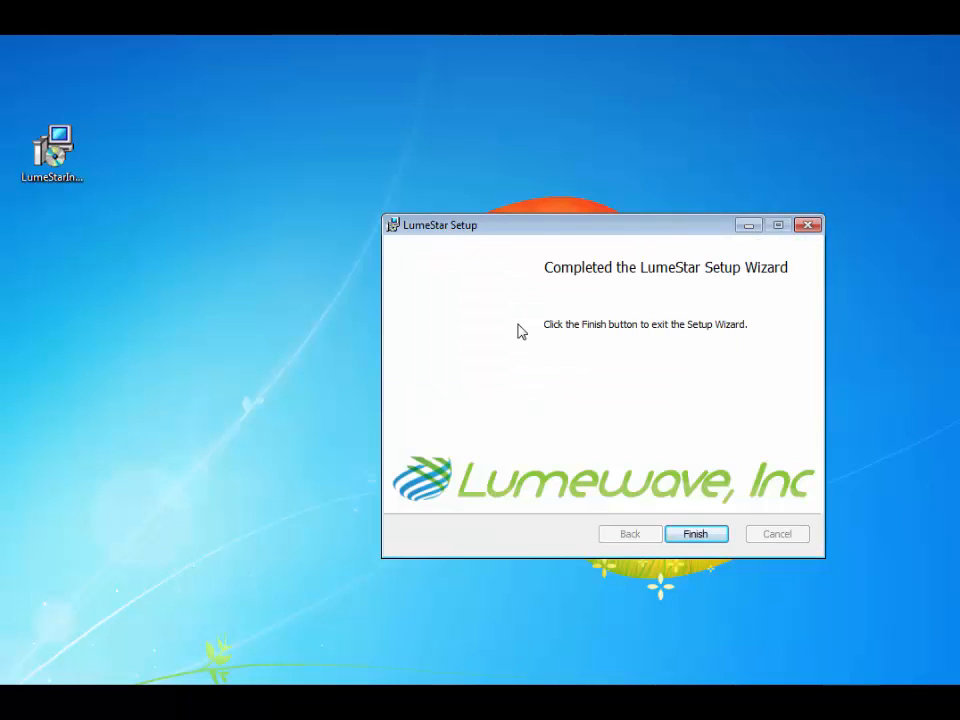
pyautogui.click(695, 534)
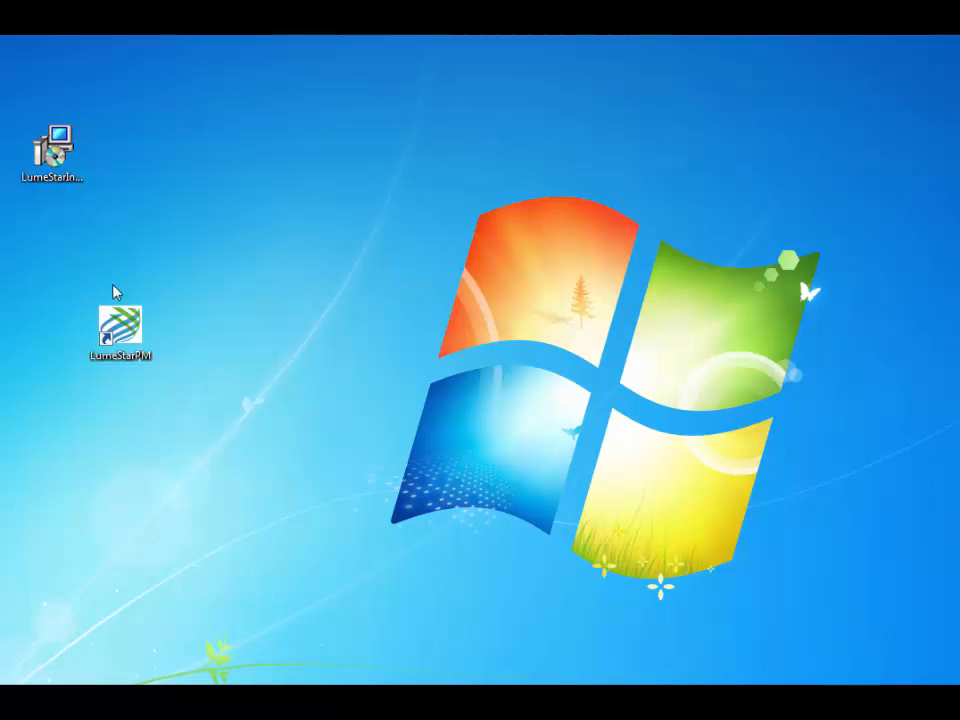
# - Launch LumeStarPM from its desktop shortcut
pyautogui.doubleClick(134, 338)
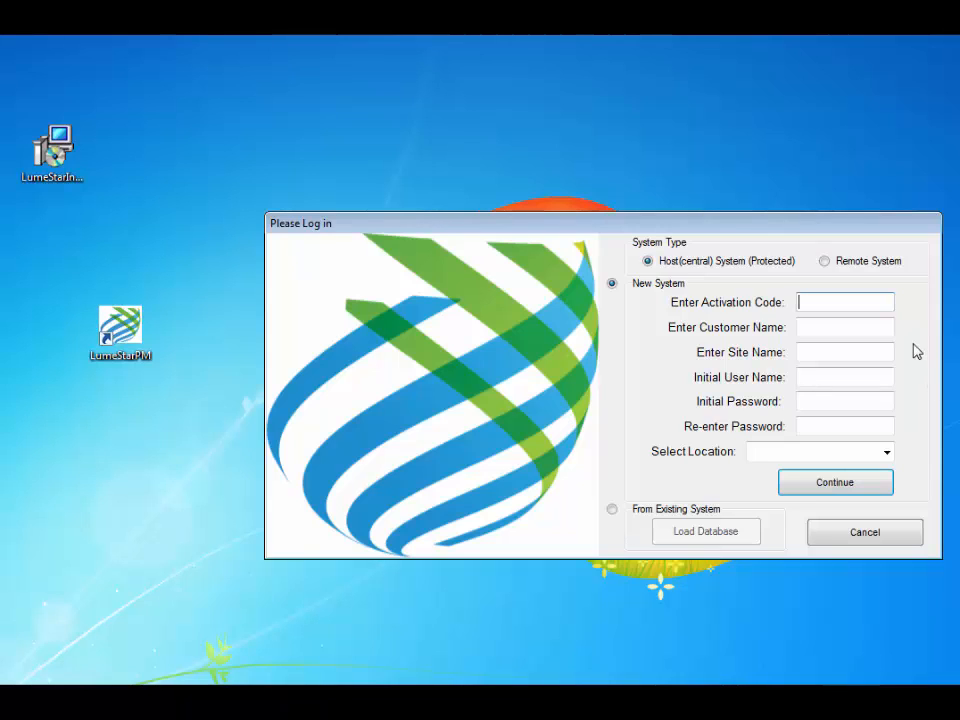
# - Enter the activation code, customer name Echelon and site name San Jose
pyautogui.write('12345')
pyautogui.press('Tab')
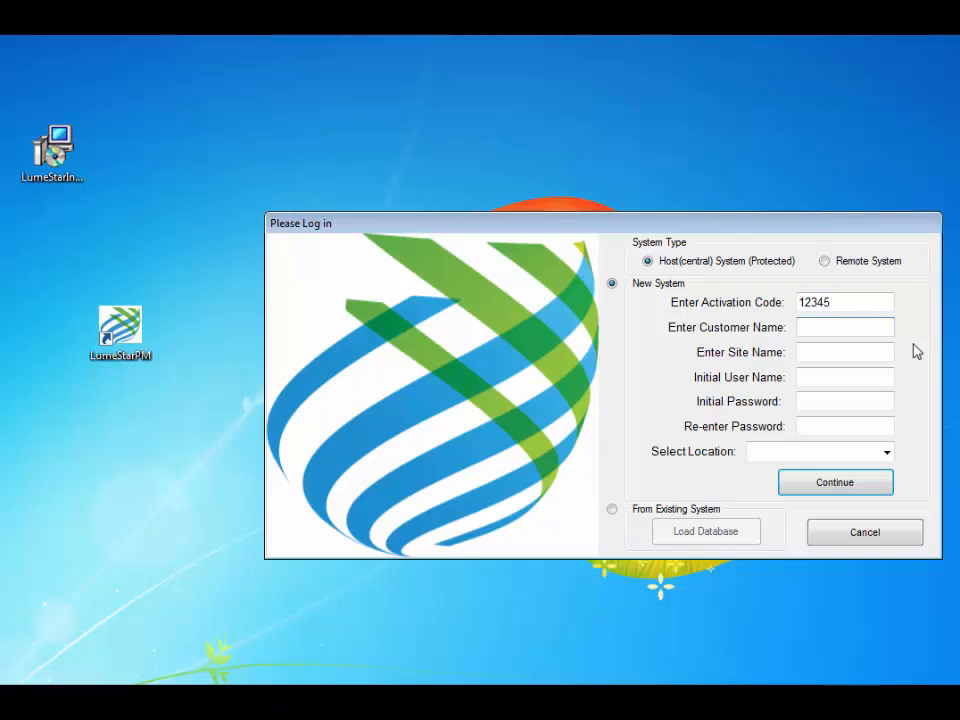
pyautogui.write('Echelon')
pyautogui.press('Tab')
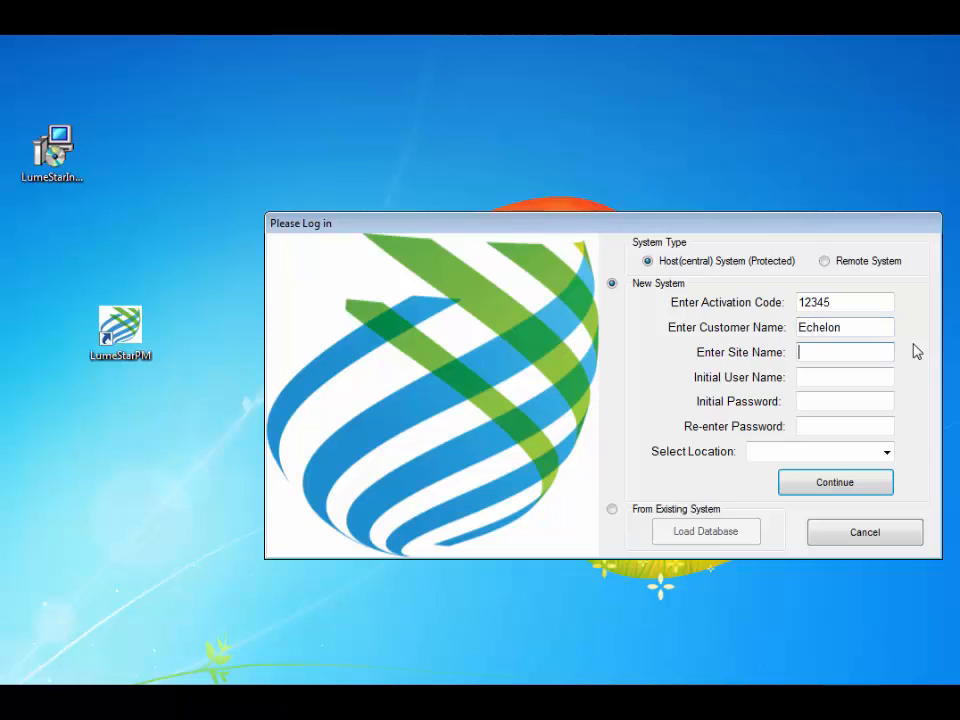
pyautogui.write('San Jose')
pyautogui.press('Tab')
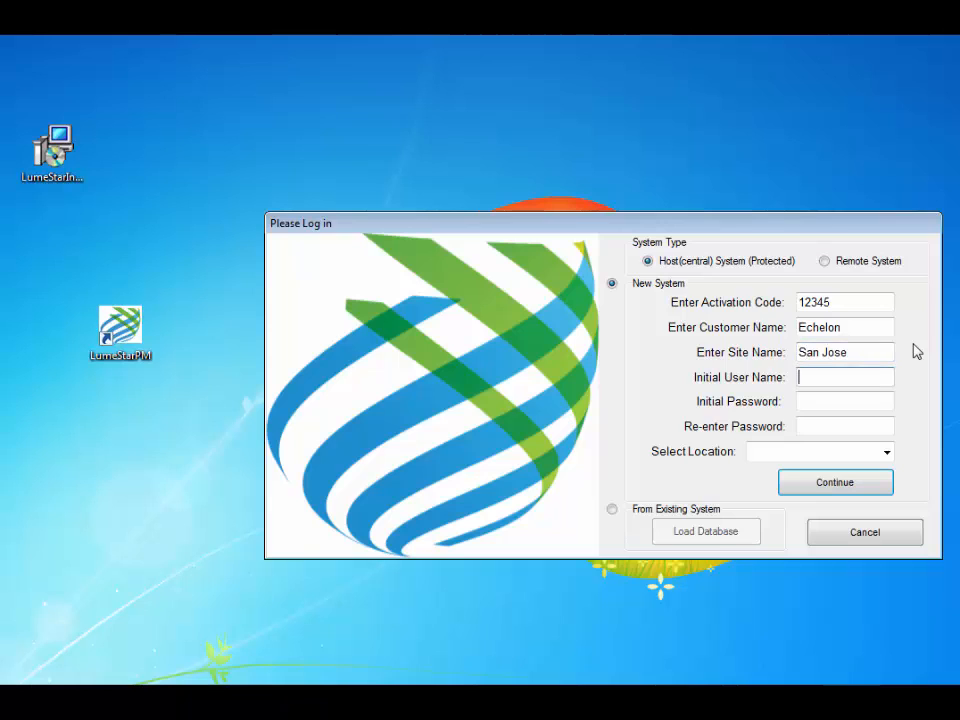
# - Set Administrator as the initial user and enter the account password
pyautogui.write('Administrator')
pyautogui.press('Tab')
pyautogui.write('***')
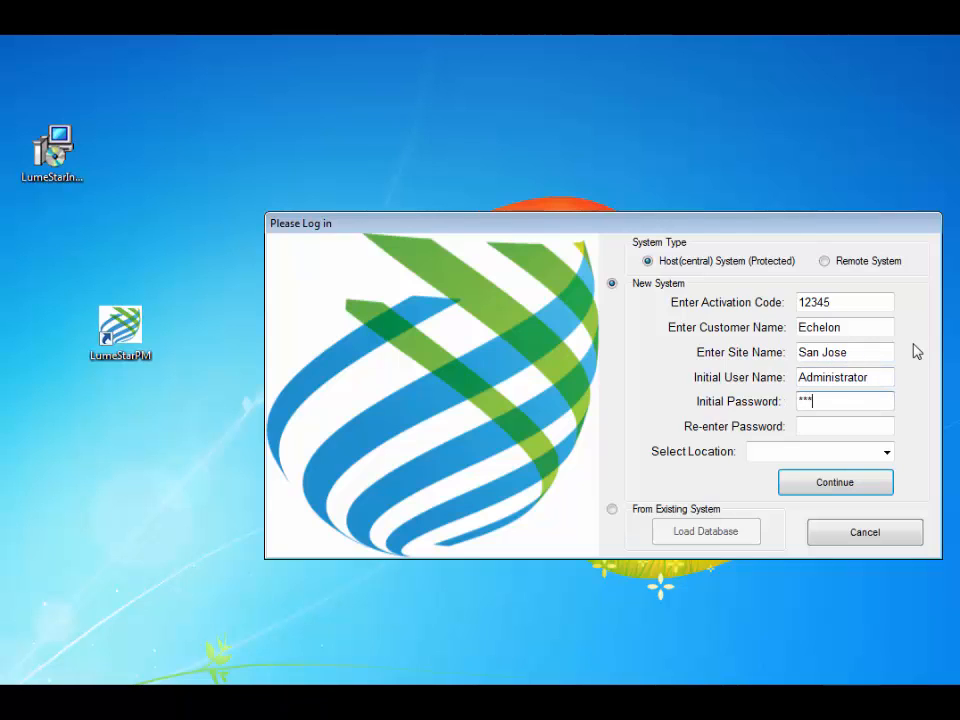
pyautogui.write('*')
pyautogui.press('Tab')
pyautogui.write('****')
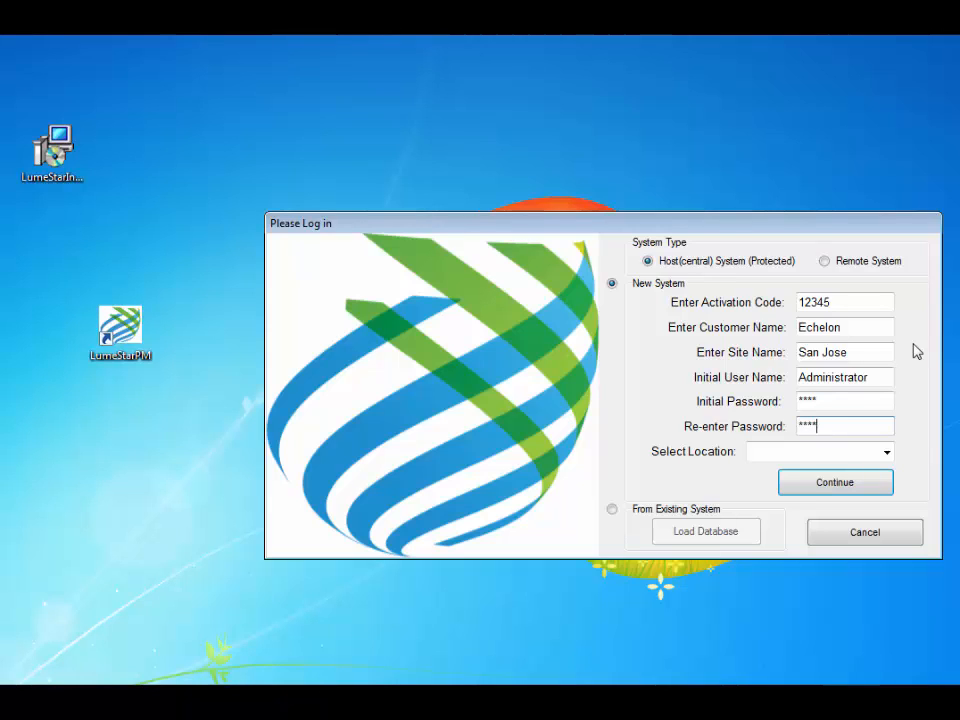
# - Choose San Jose, CA as the location and submit the new system details
pyautogui.click(886, 453)
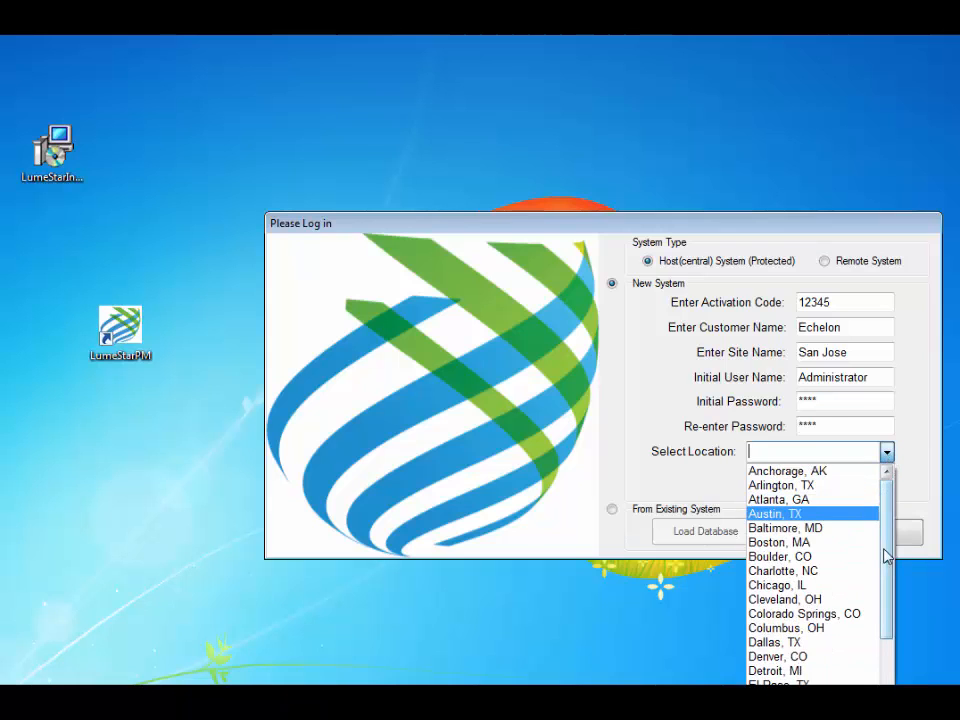
pyautogui.moveTo(885, 569); pyautogui.dragTo(879, 704)
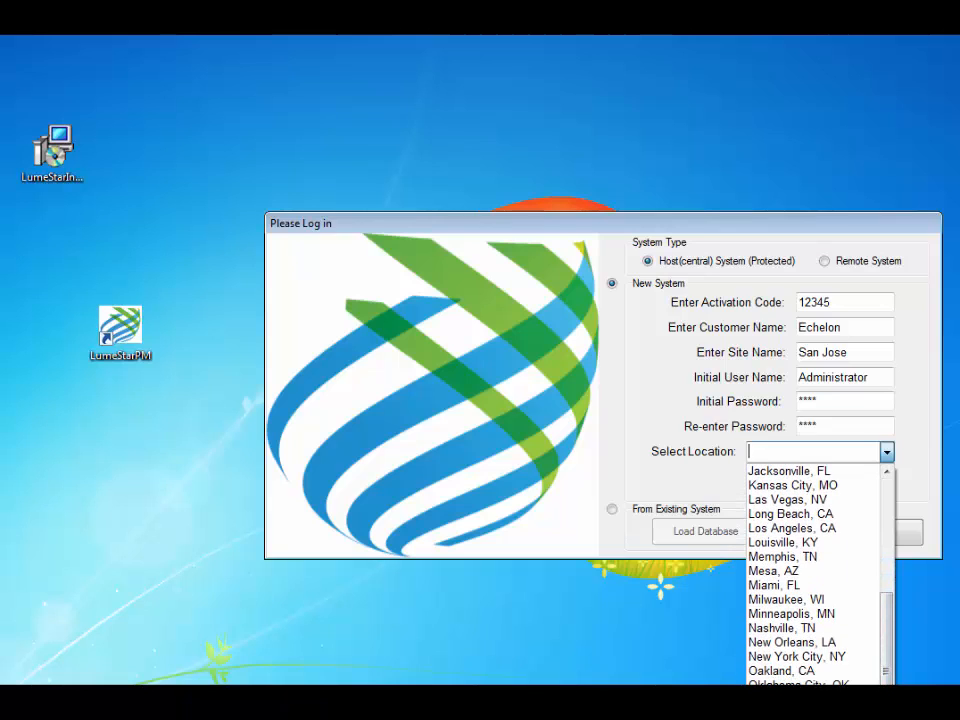
pyautogui.click(820, 715)
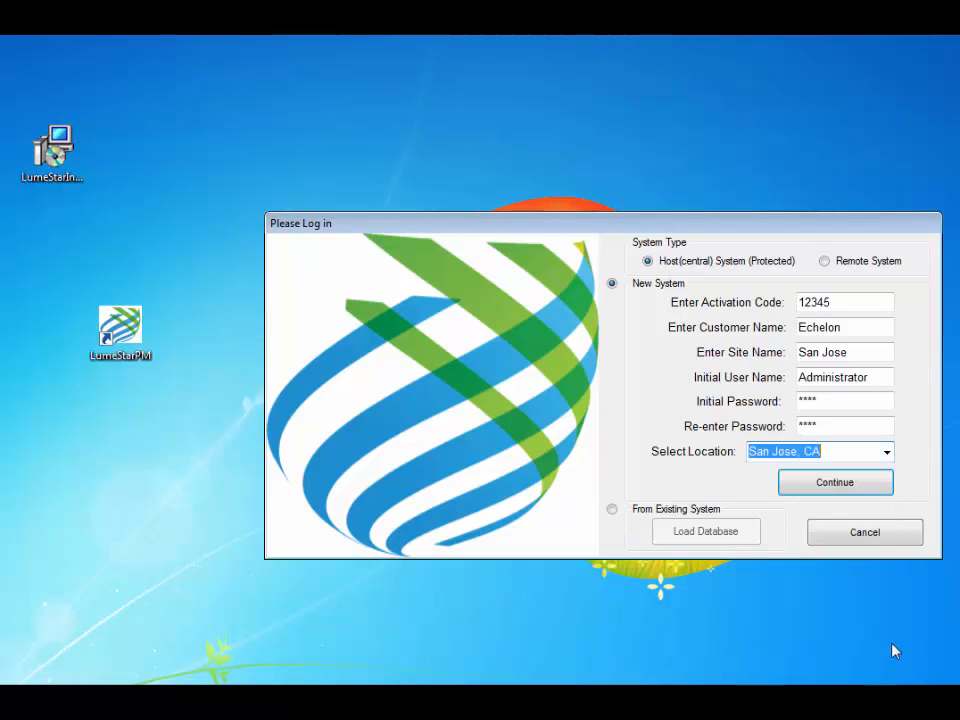
pyautogui.click(807, 490)
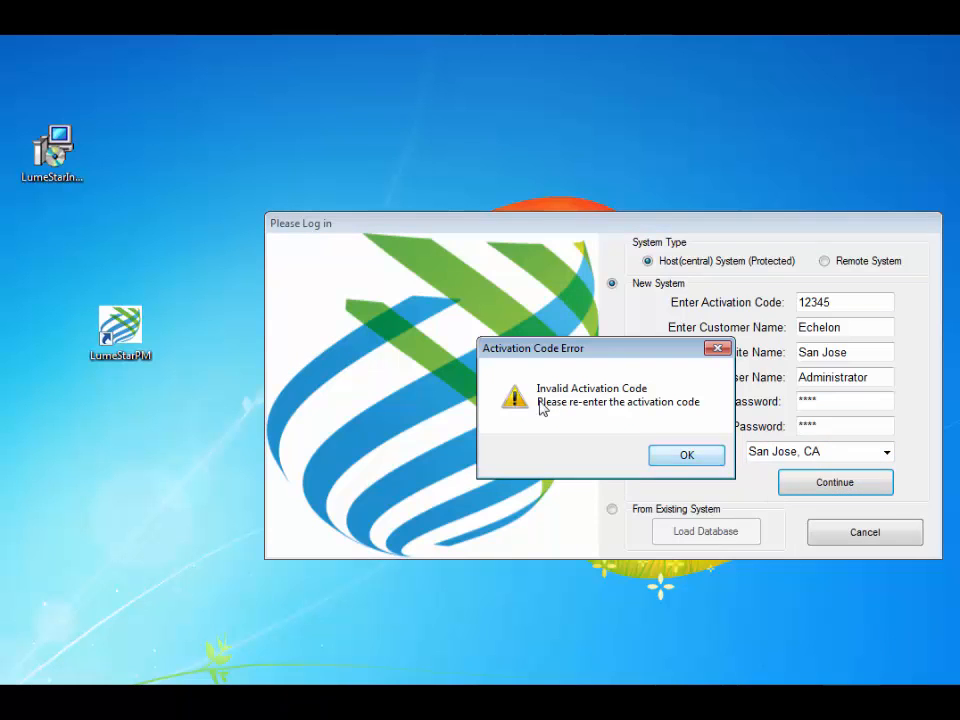
# - Dismiss the activation code error, correct the code and resubmit to create the system
pyautogui.click(687, 456)
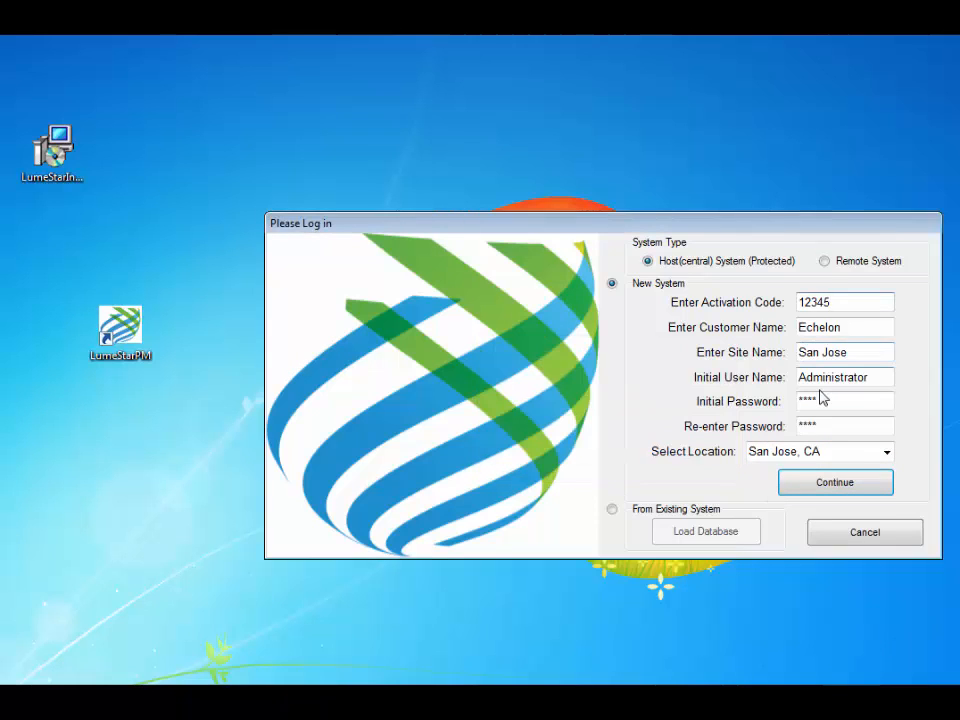
pyautogui.write('6')
pyautogui.click(830, 484)
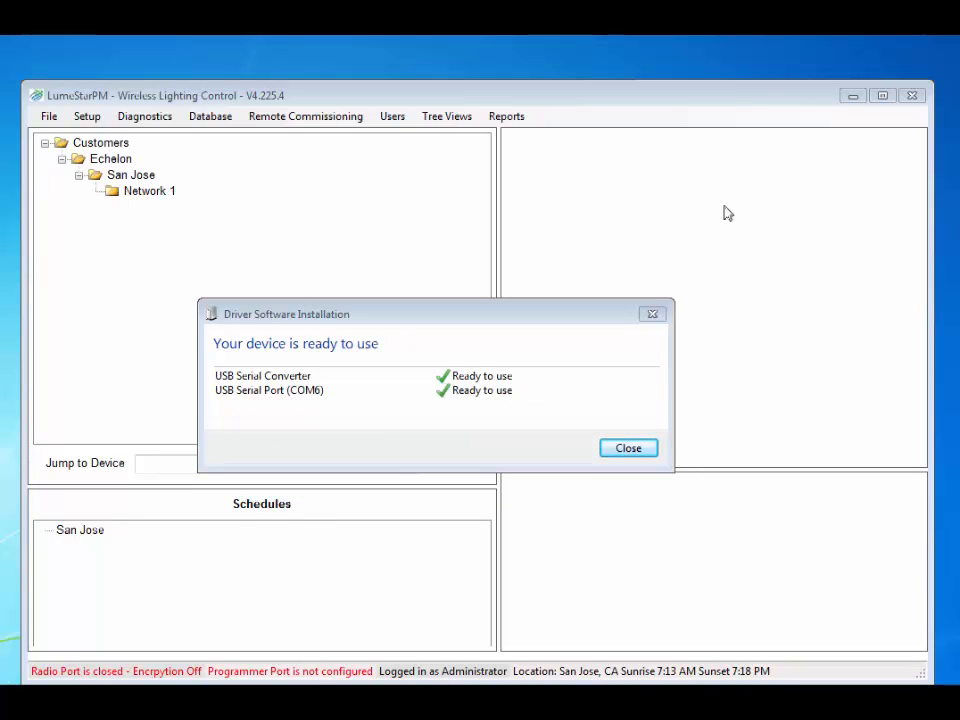
# - Set the gateway to COM 6 in Communication Properties and save the settings
pyautogui.click(629, 450)
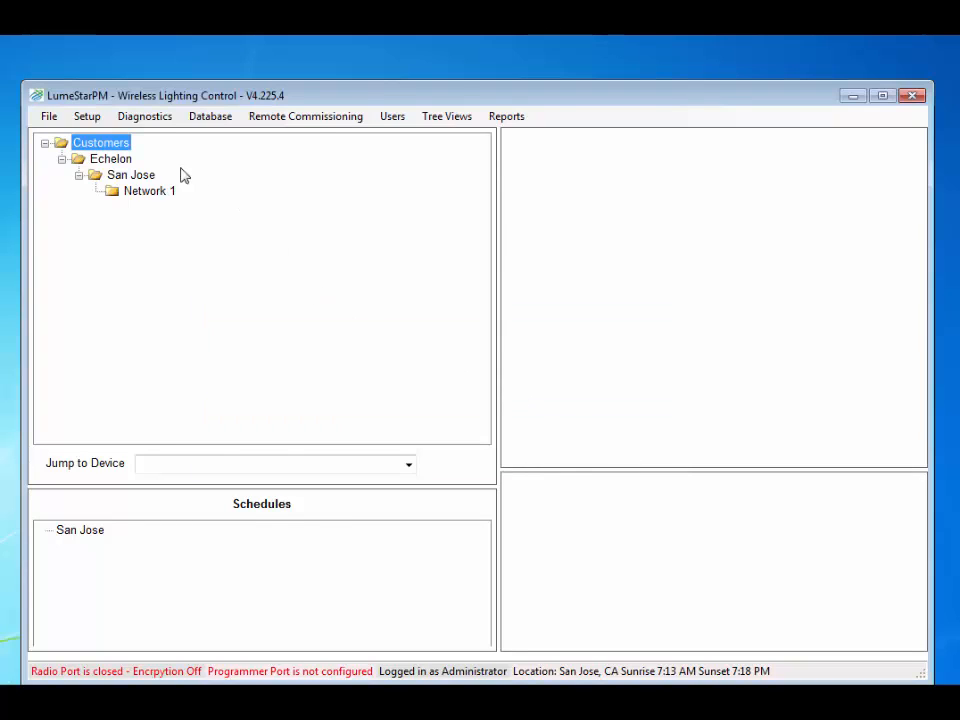
pyautogui.click(92, 117)
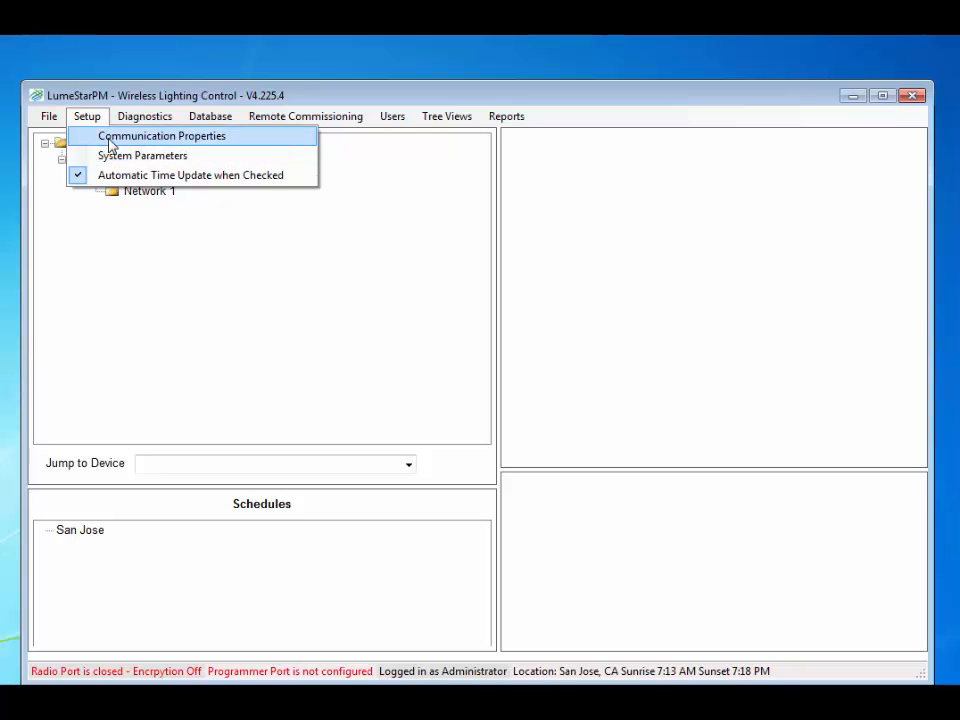
pyautogui.click(112, 140)
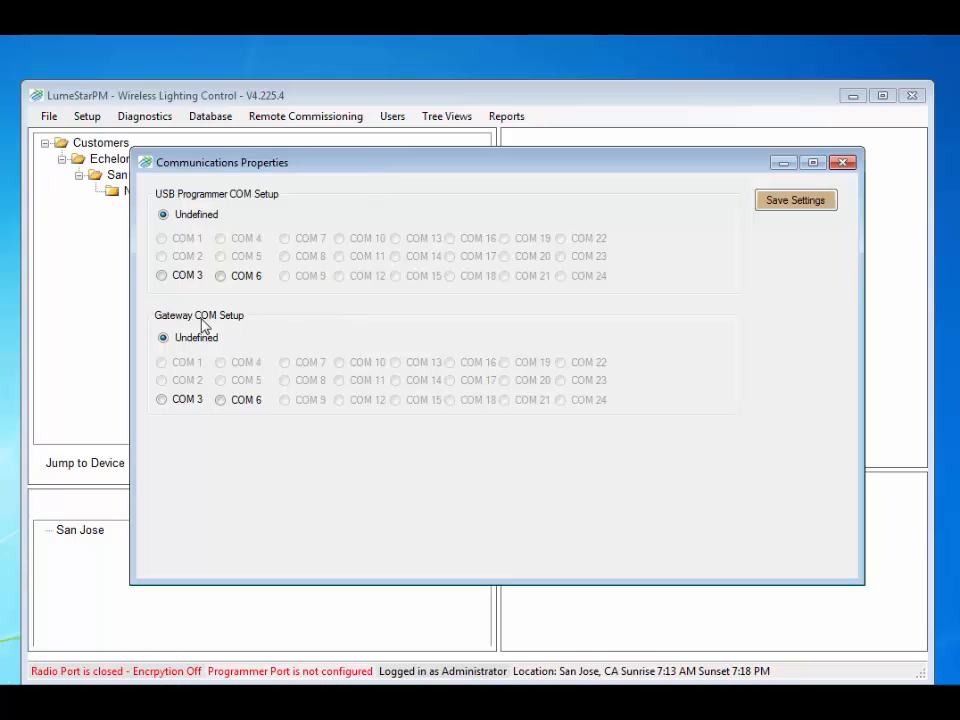
pyautogui.click(220, 400)
pyautogui.click(798, 202)
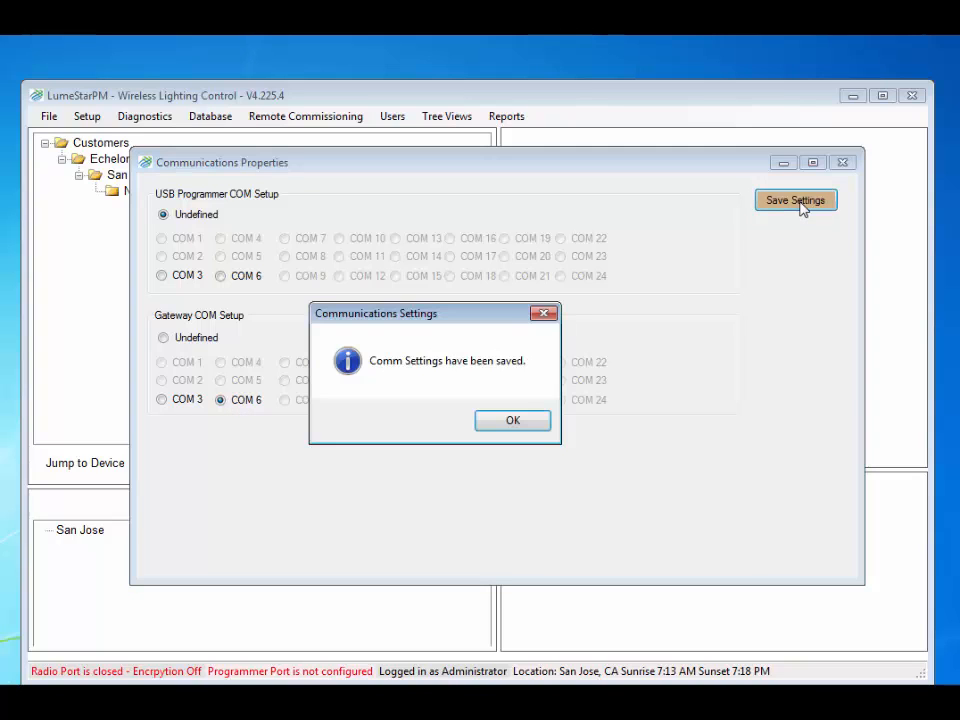
pyautogui.click(507, 422)
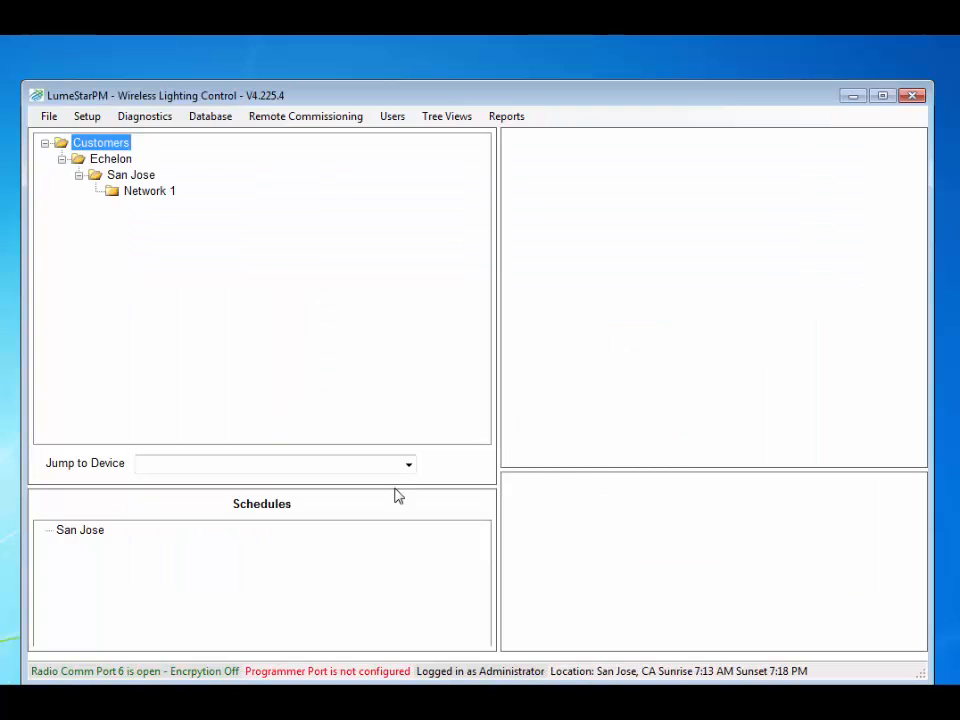